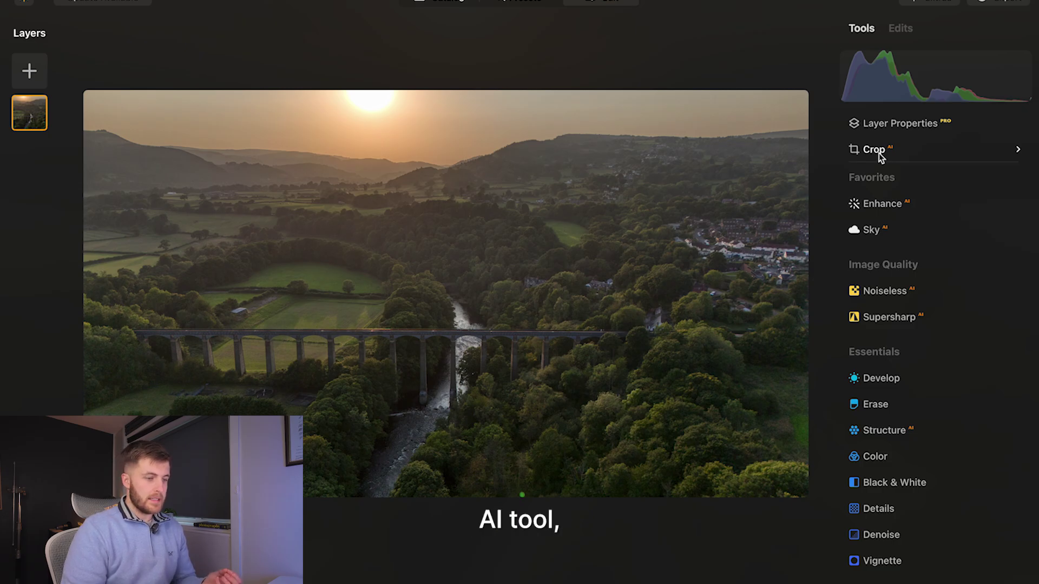
- Crop the viaduct photo to a 16:10 ratio, shift it within the frame, and apply
click(879, 154)
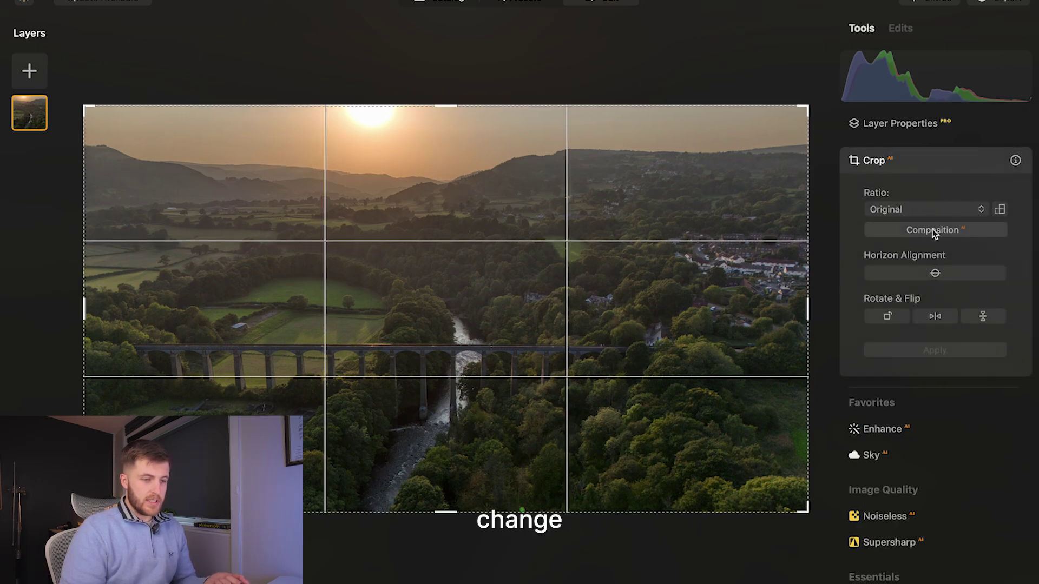
click(921, 209)
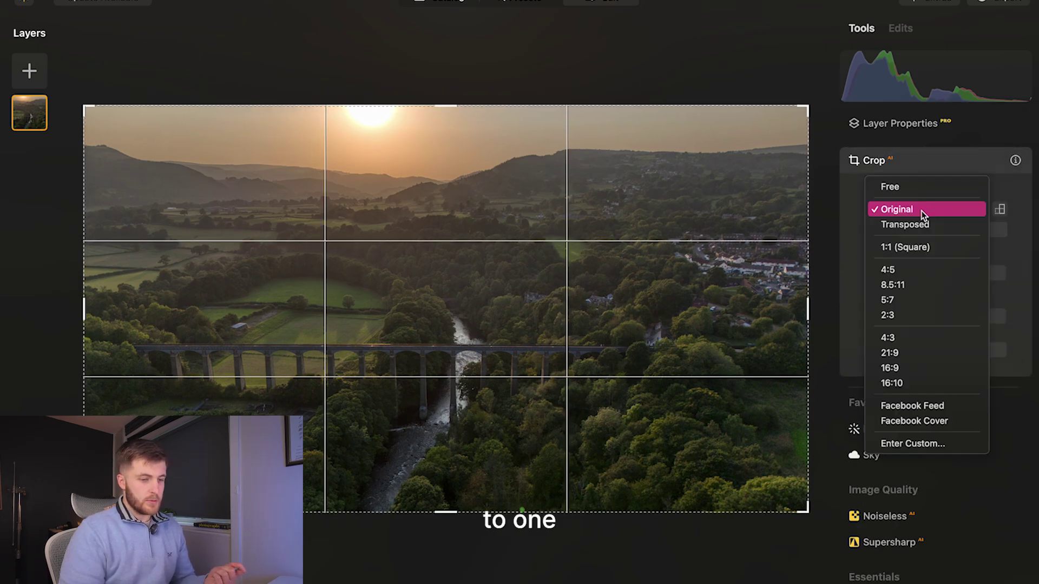
click(923, 386)
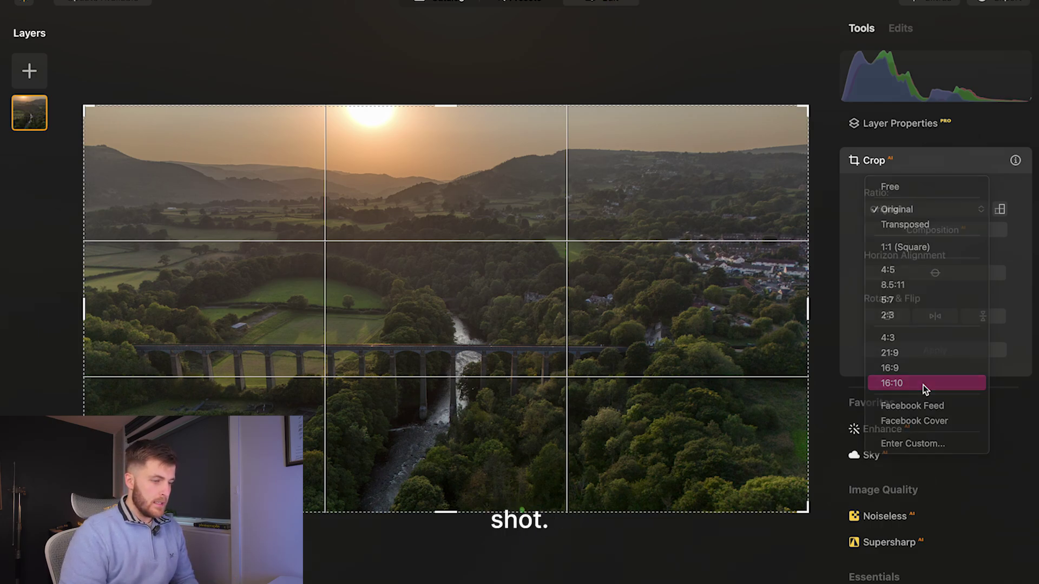
drag(577, 322, 606, 327)
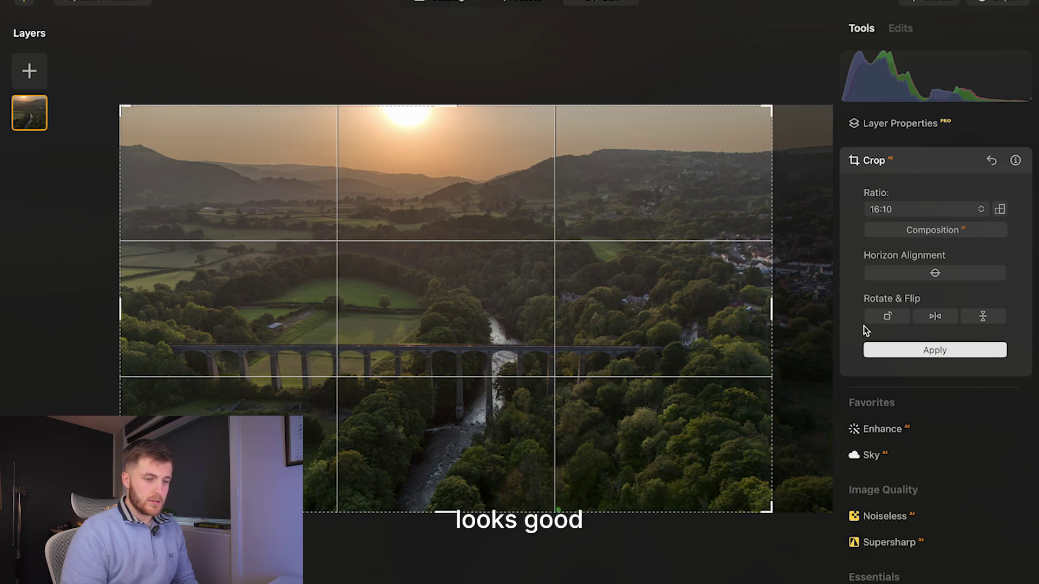
click(918, 351)
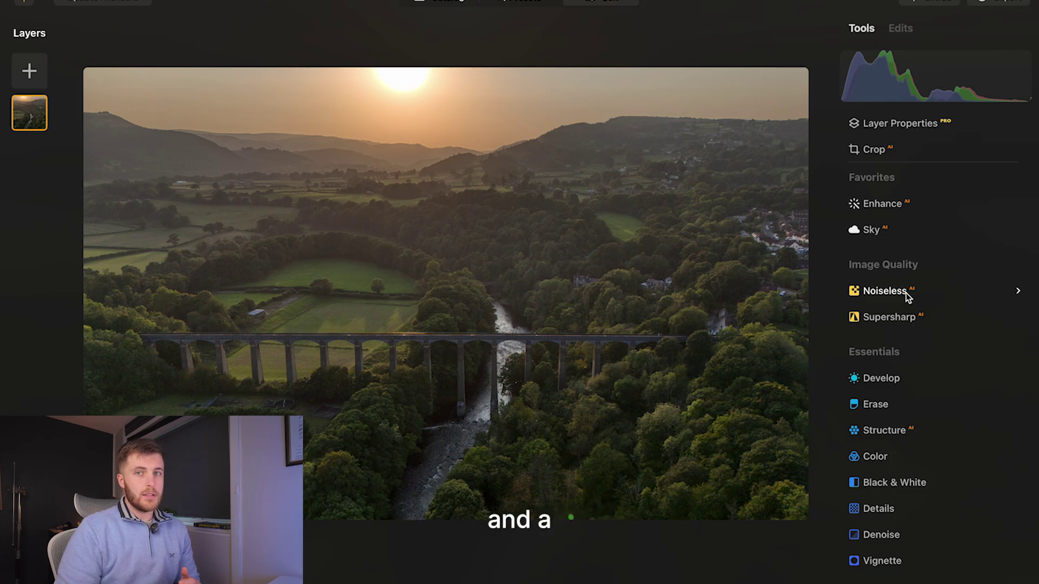
- Apply Noiseless denoise at Low strength and inspect the river and trees zoomed in
click(906, 293)
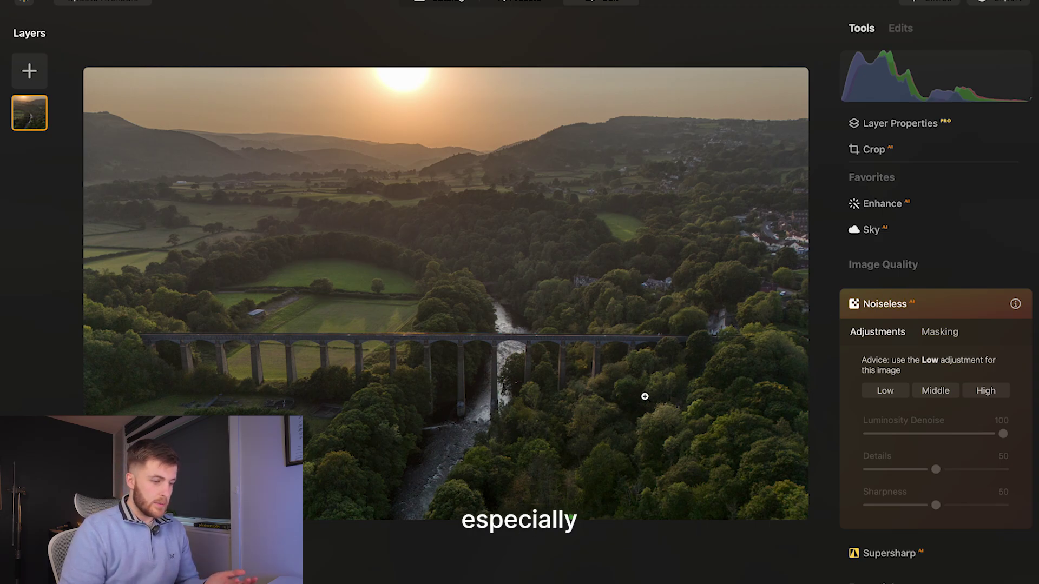
scroll(547, 335, up, 3)
scroll(489, 244, up, 5)
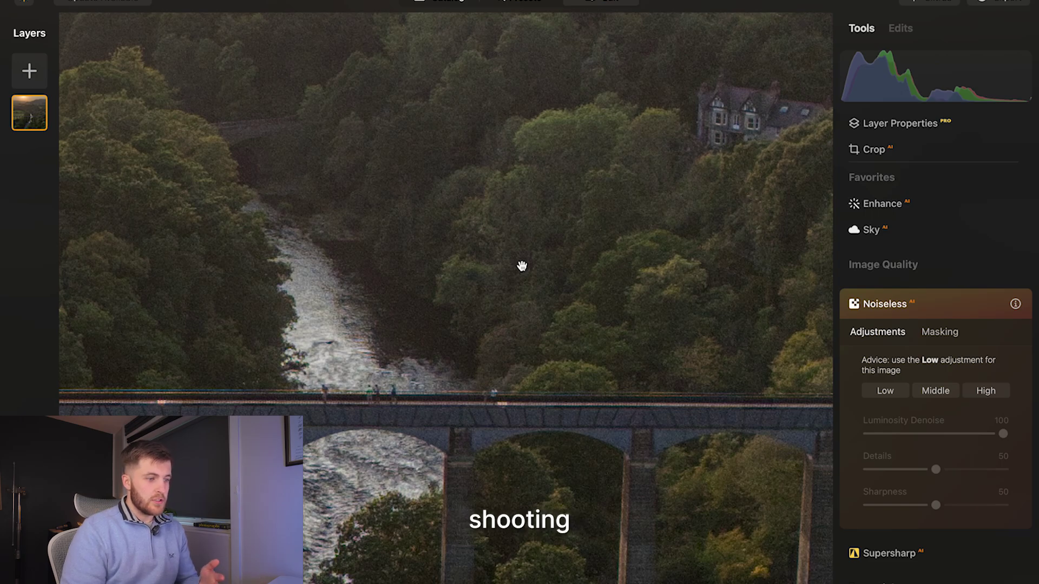
scroll(522, 266, down, 5)
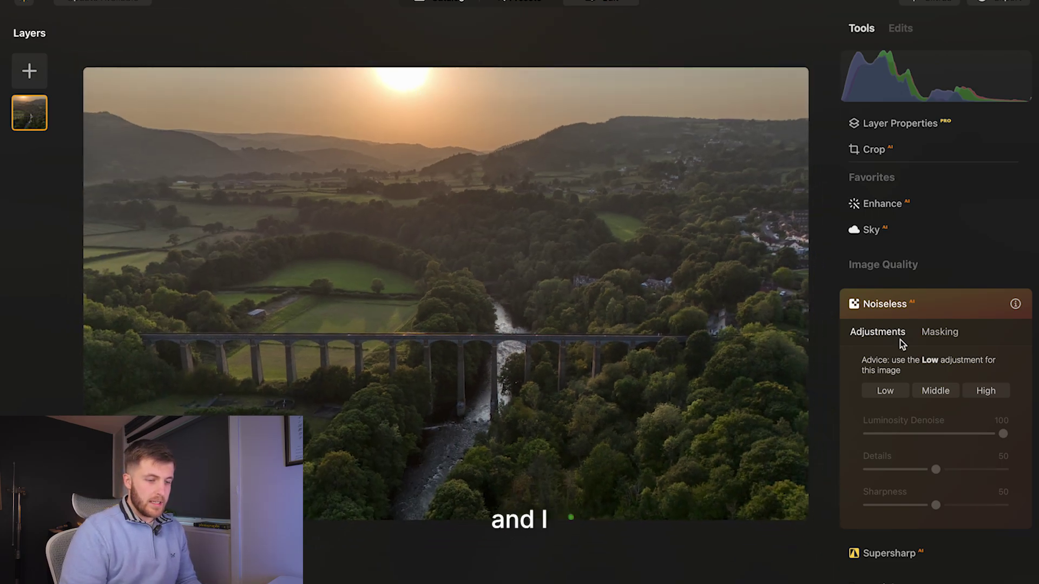
click(893, 394)
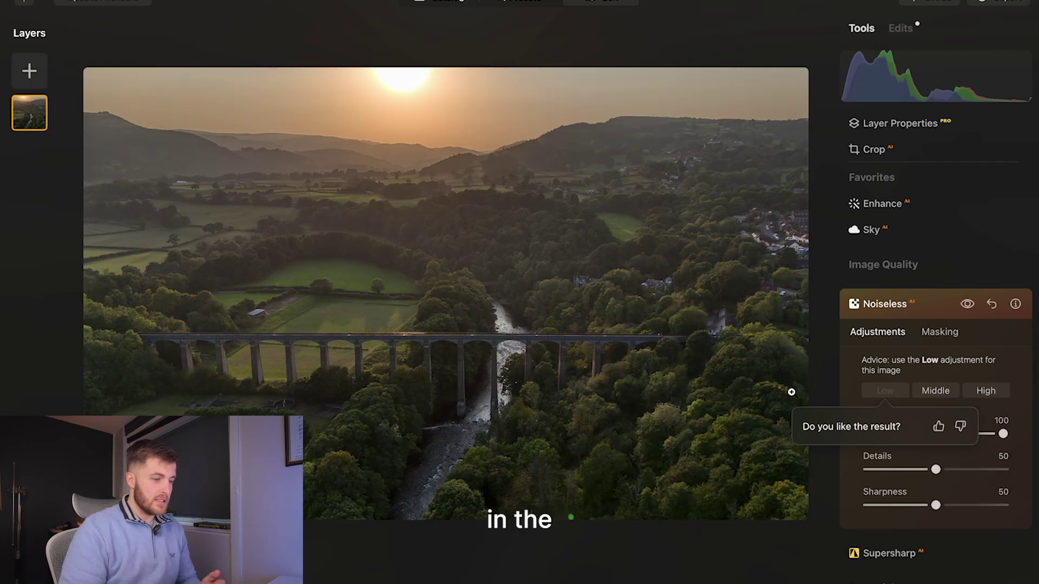
key(super+1)
drag(608, 272, 506, 285)
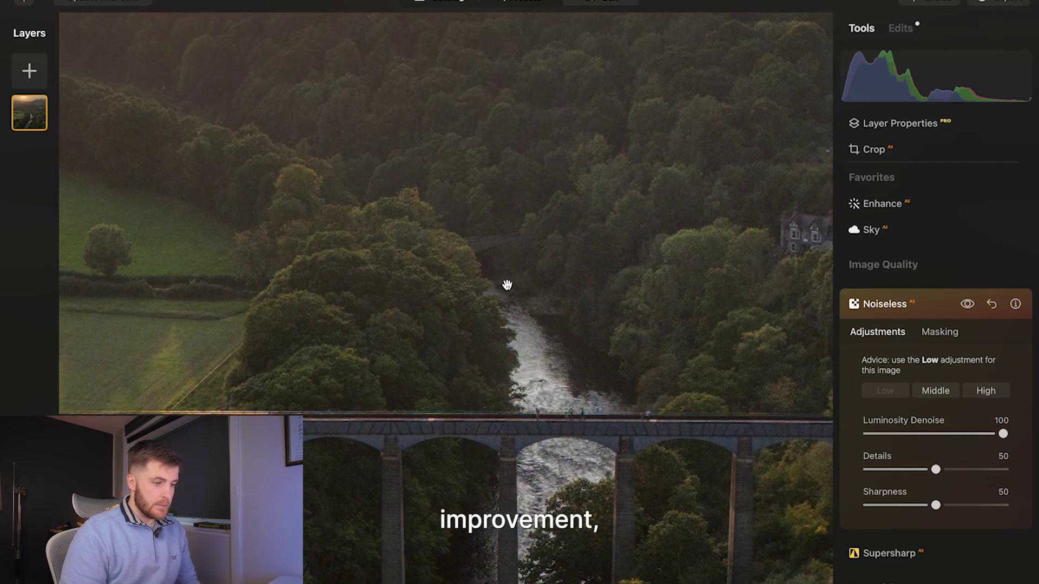
key(super+0)
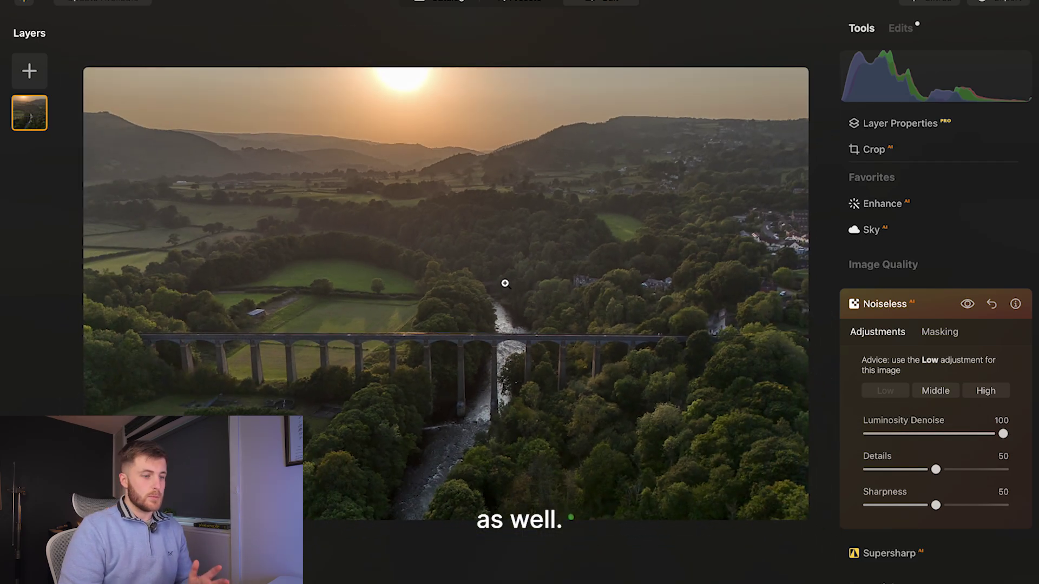
click(884, 303)
scroll(891, 355, down, 2)
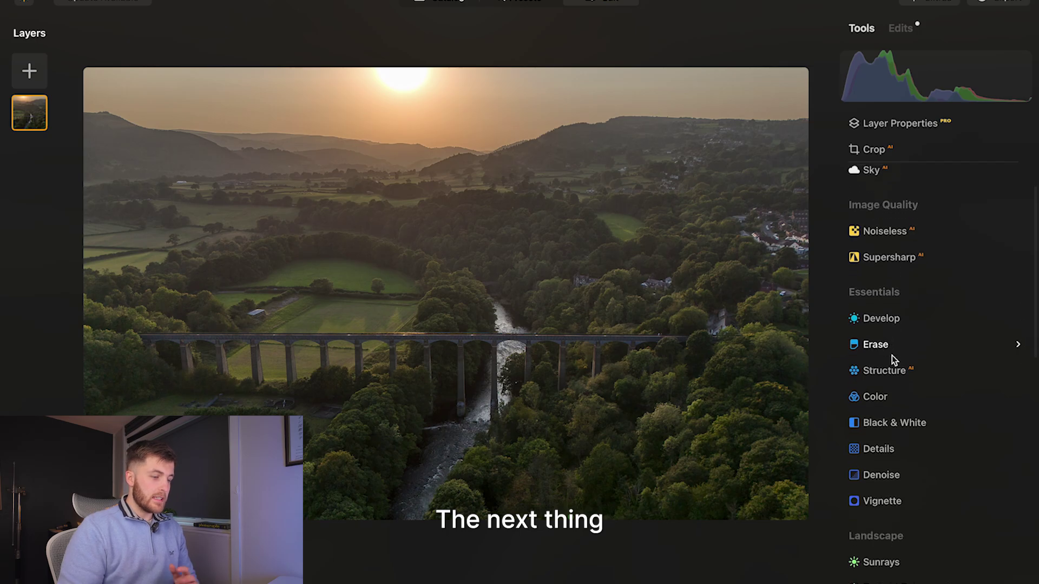
- Add two Curves points and lift the upper one to brighten the highlights
click(887, 308)
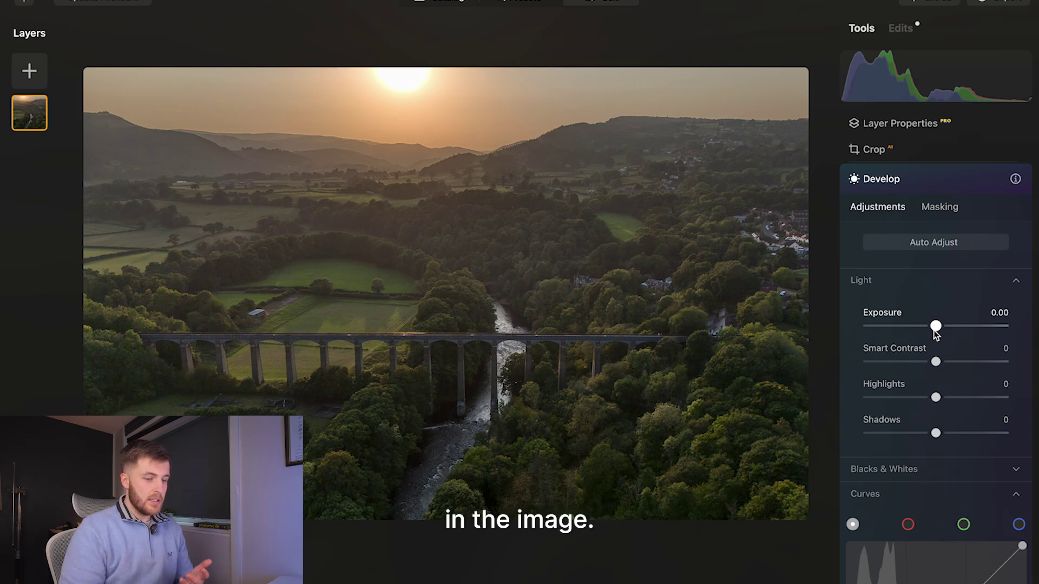
scroll(928, 379, down, 5)
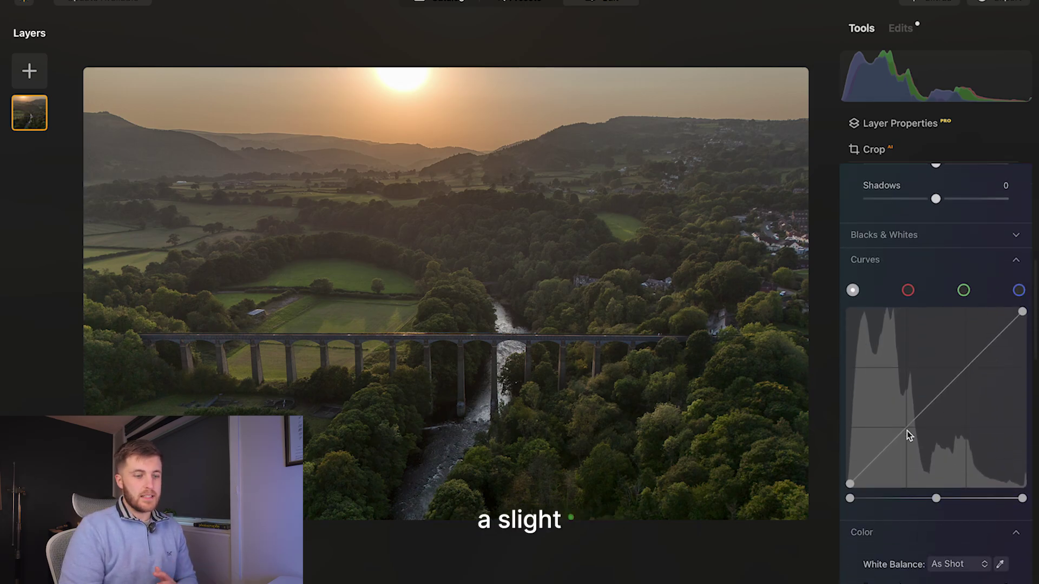
click(908, 431)
click(969, 372)
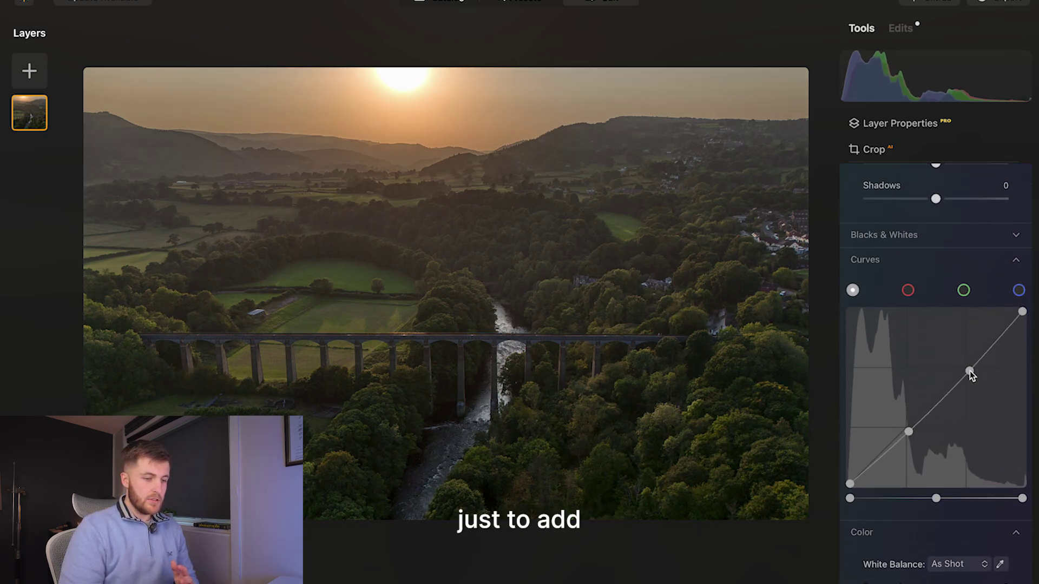
drag(970, 375, 964, 363)
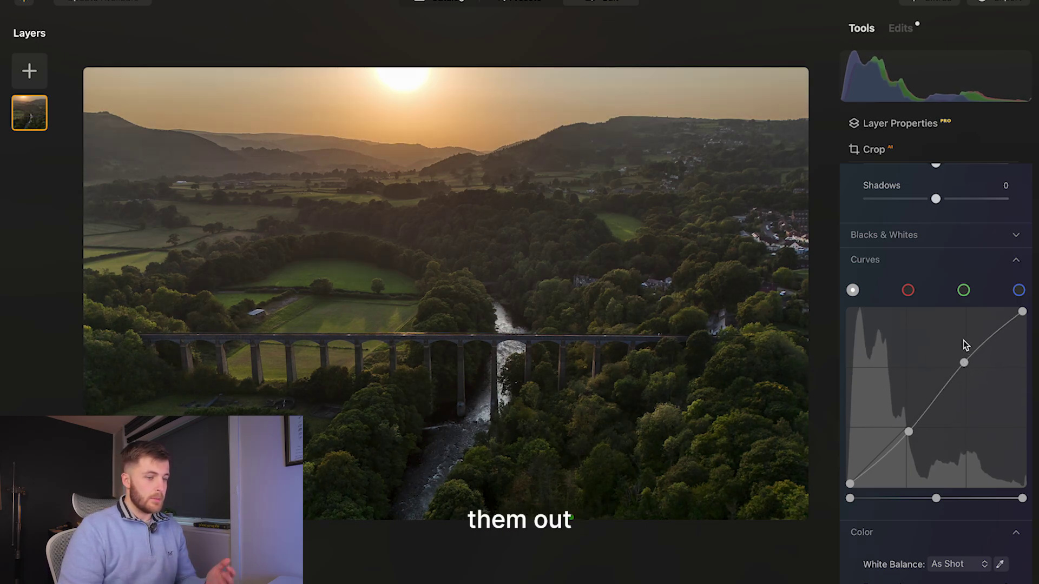
- Set Exposure 0.25, Smart Contrast 3, Highlights -24 and Shadows -11
scroll(967, 345, up, 5)
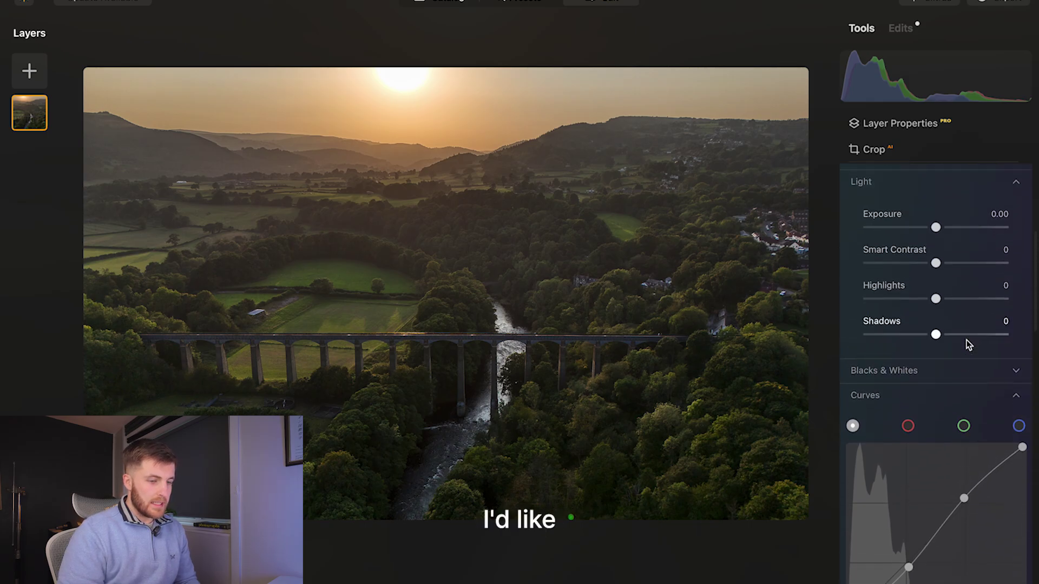
scroll(967, 344, up, 2)
drag(936, 268, 938, 304)
drag(936, 340, 921, 343)
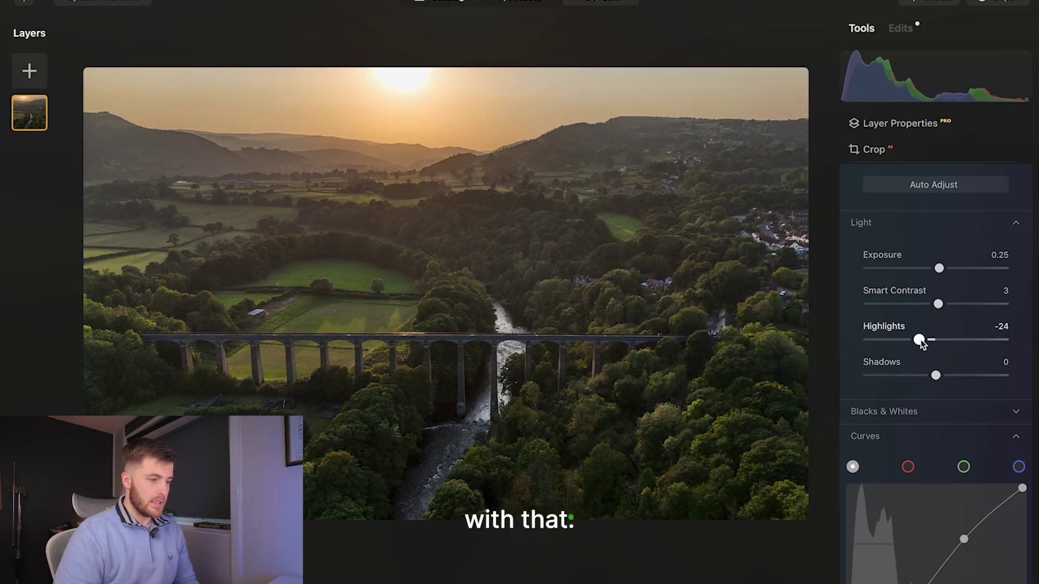
drag(938, 375, 928, 378)
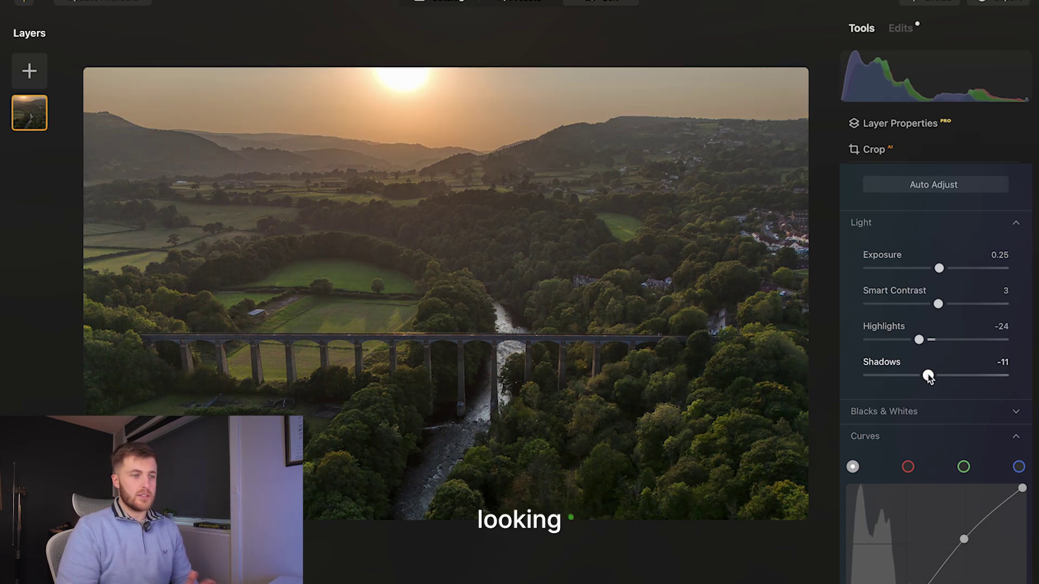
- Set a custom white balance with Temperature 3, Saturation -5 and Vibrance 5, then check the photo
scroll(928, 378, down, 6)
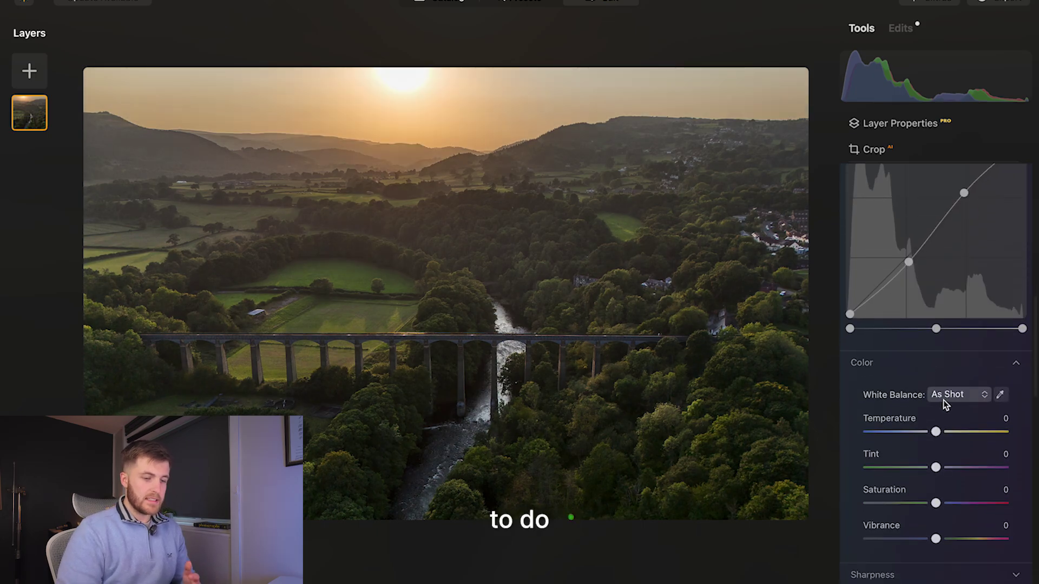
scroll(936, 430, down, 2)
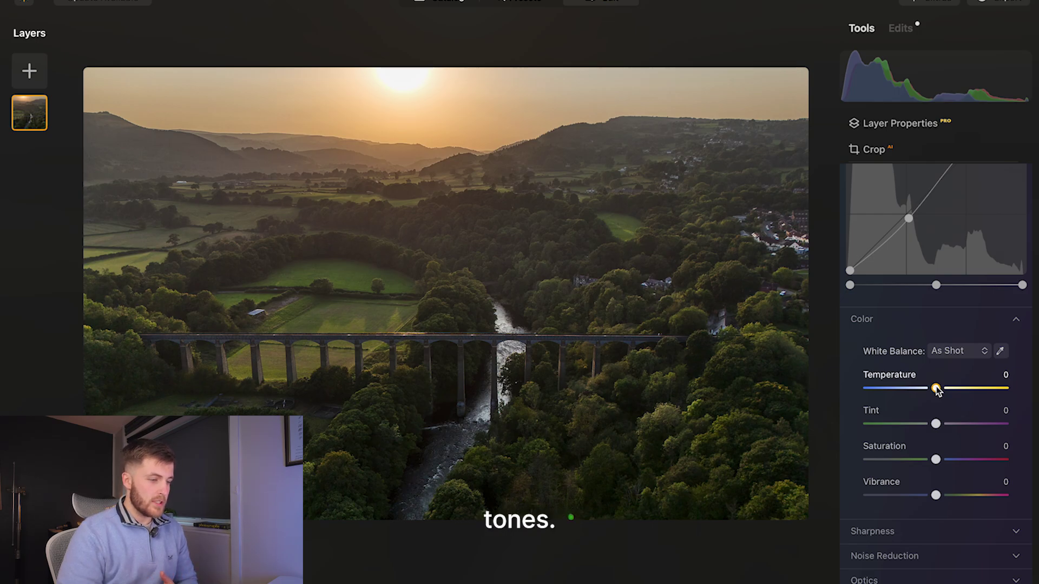
drag(936, 388, 938, 388)
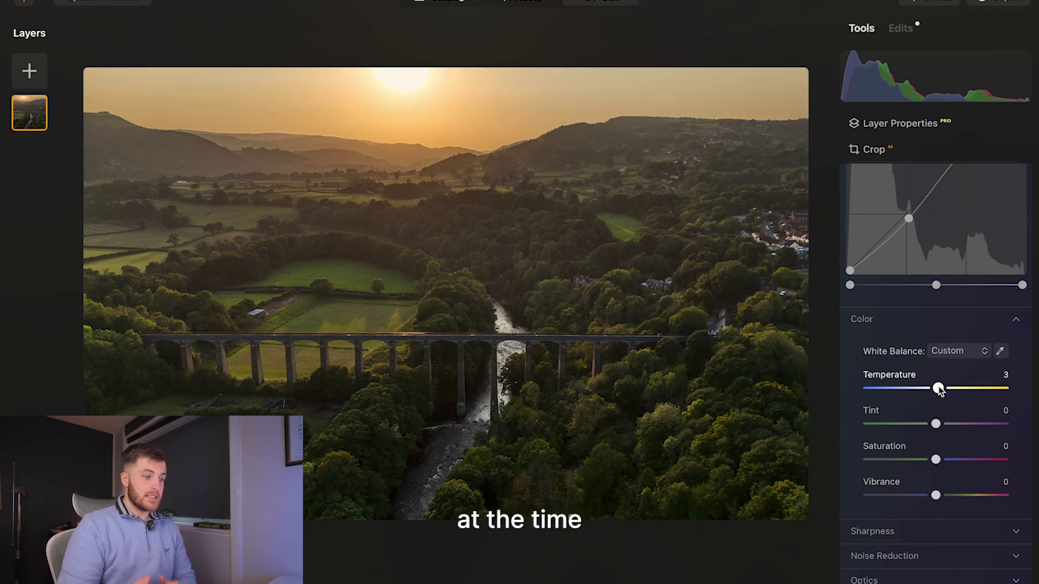
scroll(939, 411, down, 1)
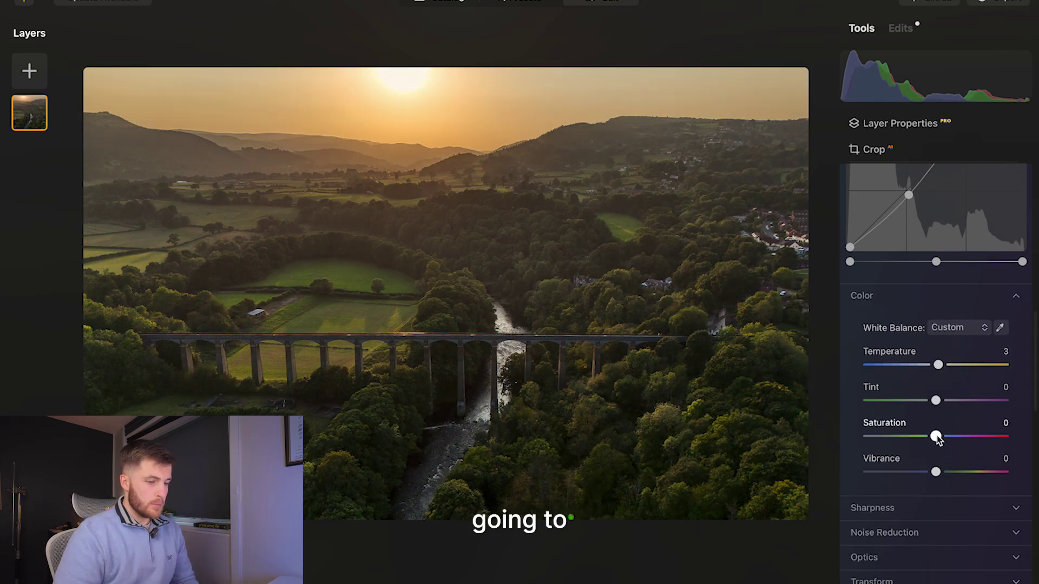
drag(937, 436, 932, 436)
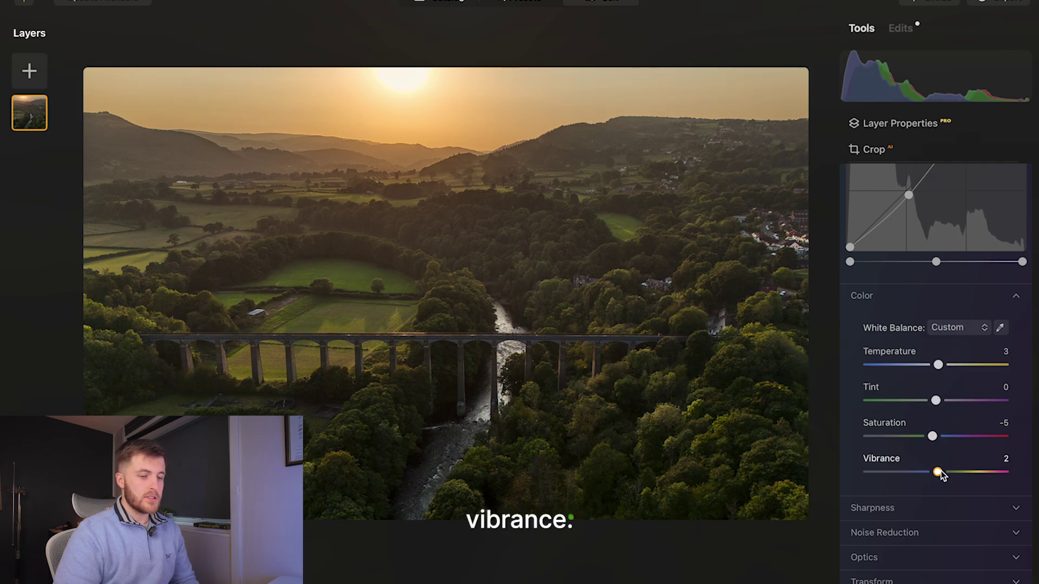
drag(941, 474, 943, 474)
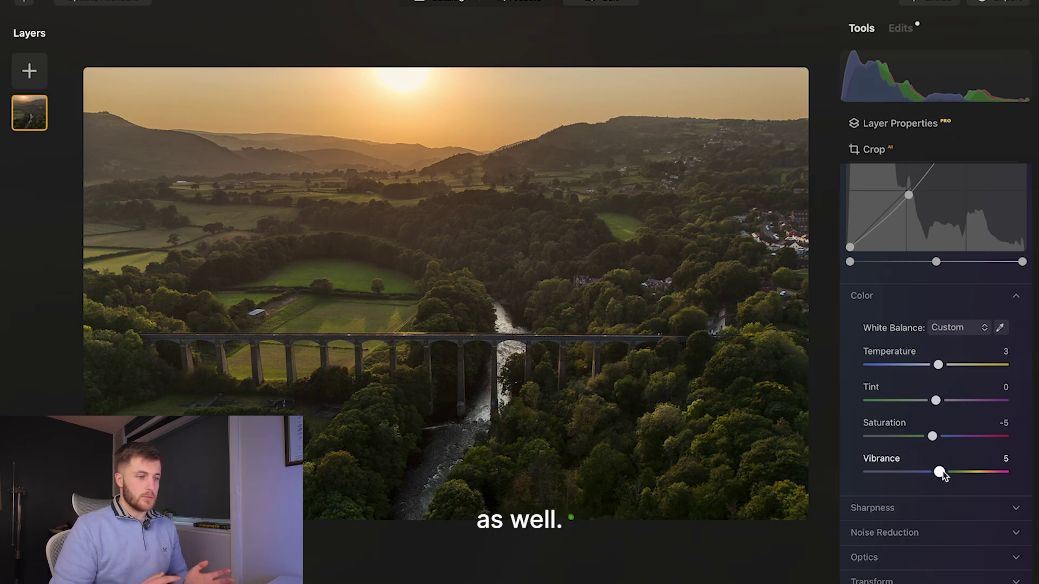
scroll(935, 503, down, 3)
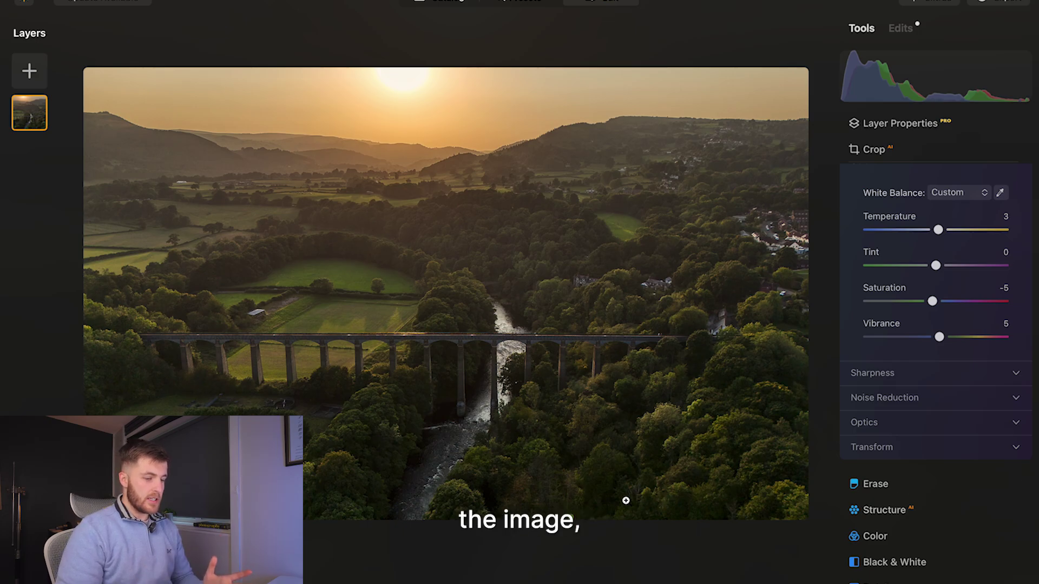
click(575, 516)
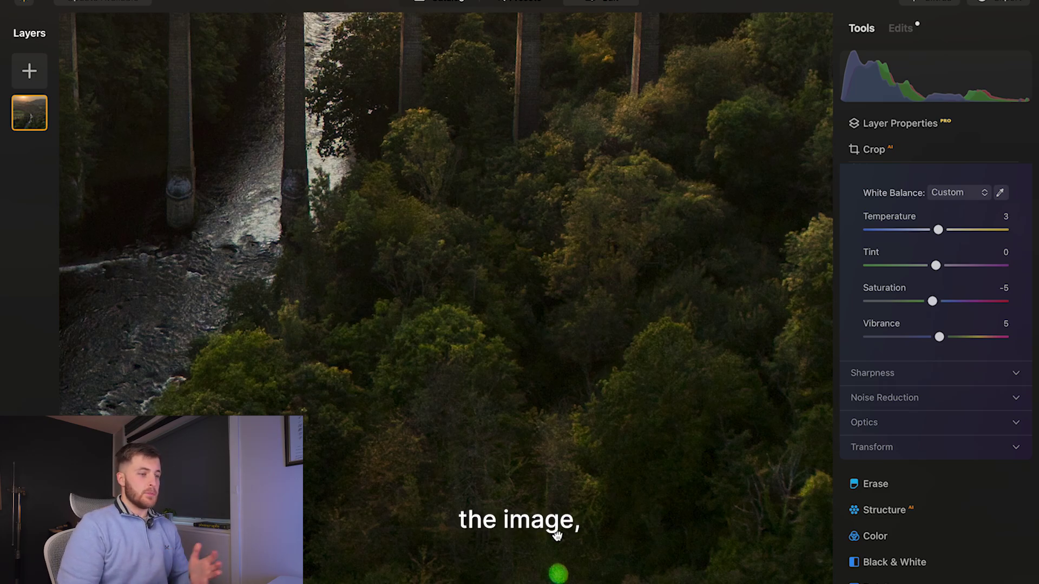
click(447, 182)
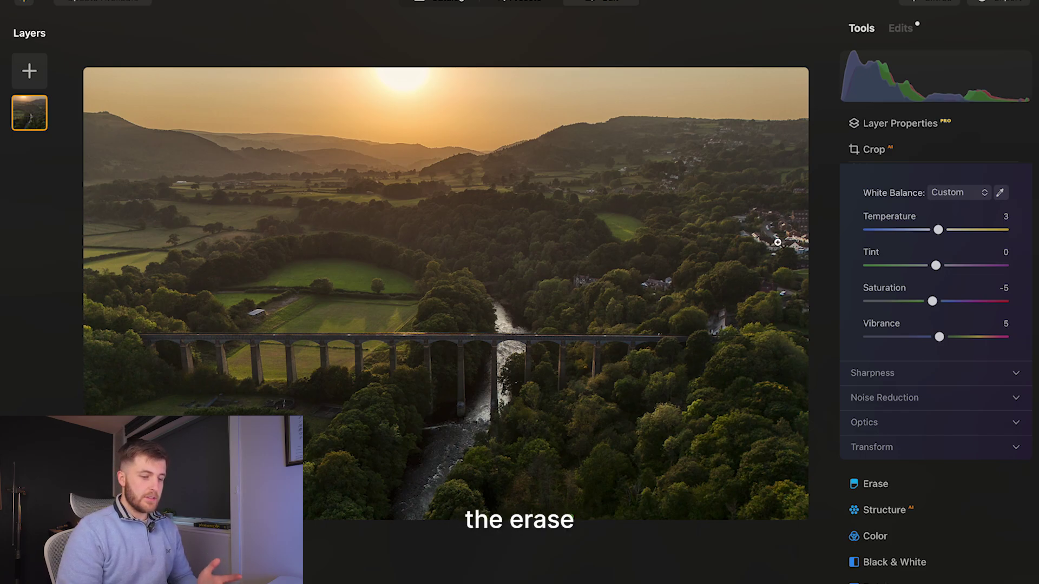
- Erase the spot beside the viaduct pillar using brush Size 10, then compare before and after
click(886, 483)
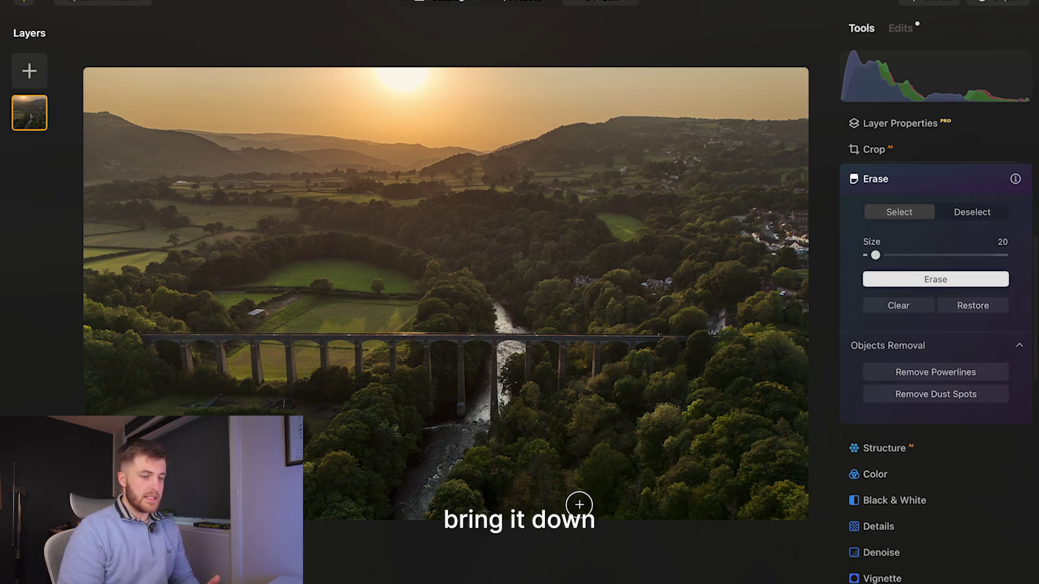
drag(875, 256, 868, 256)
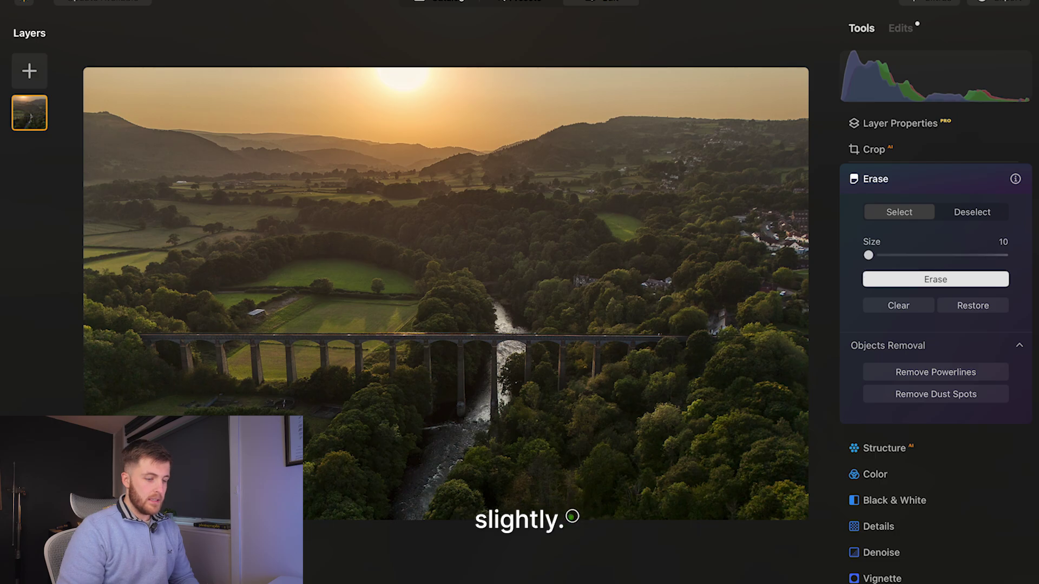
click(924, 279)
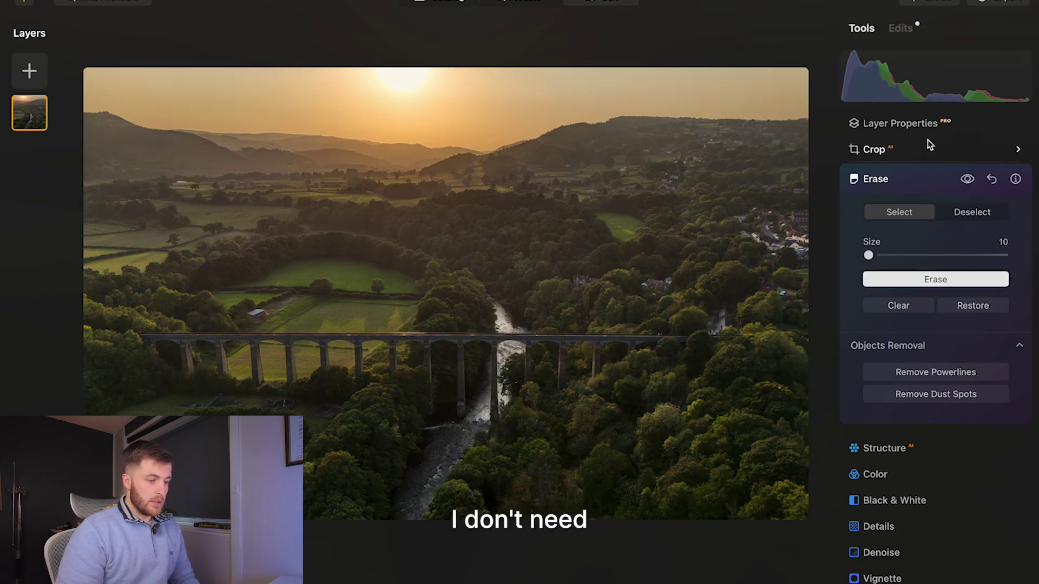
click(920, 178)
scroll(601, 528, up, 5)
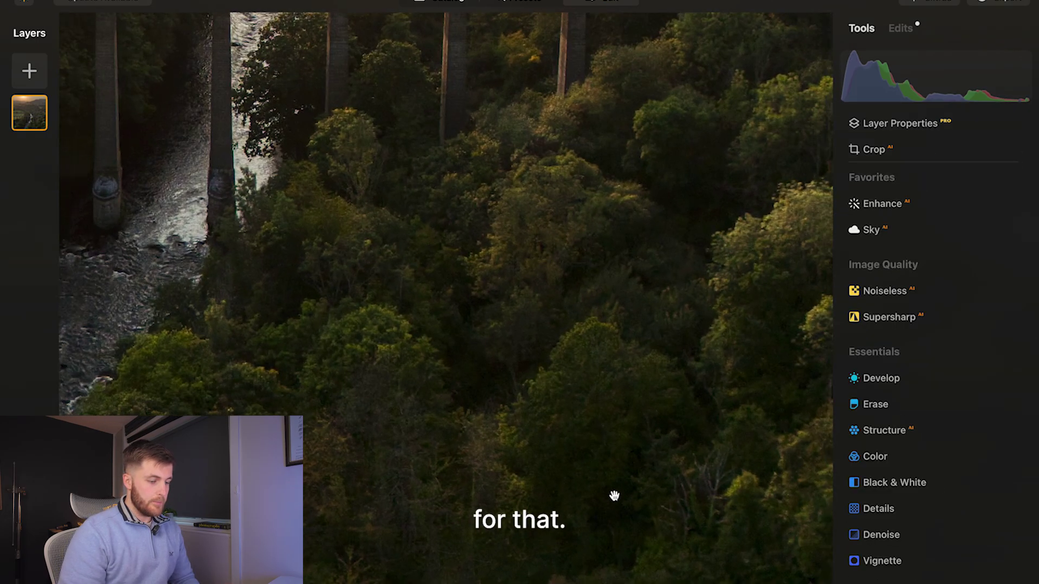
key(backslash)
key(backslash)
key(backslash)
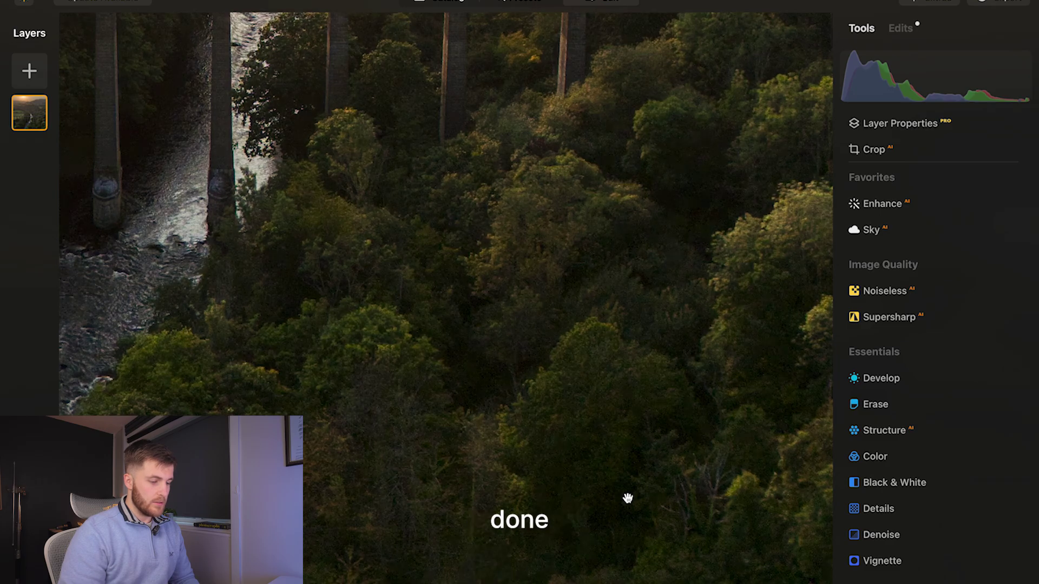
scroll(626, 494, down, 5)
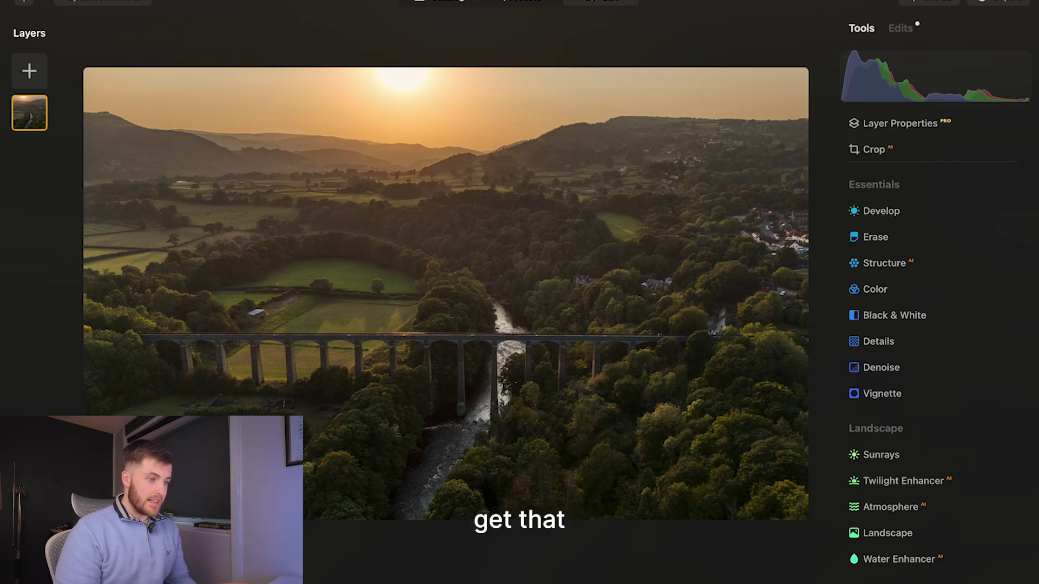
- Add sun rays centred on the sun at the top of the photo
click(888, 458)
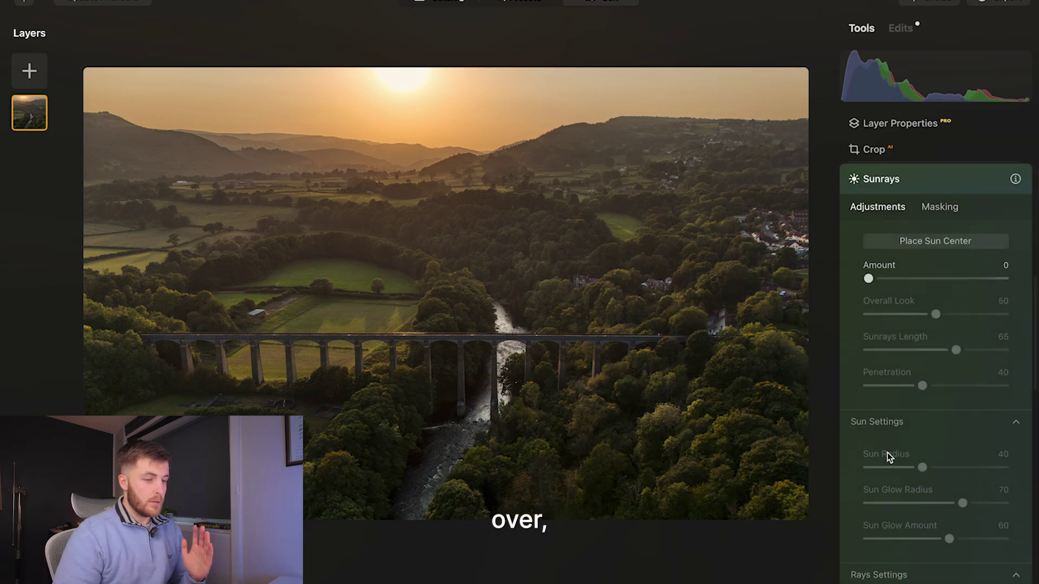
click(924, 246)
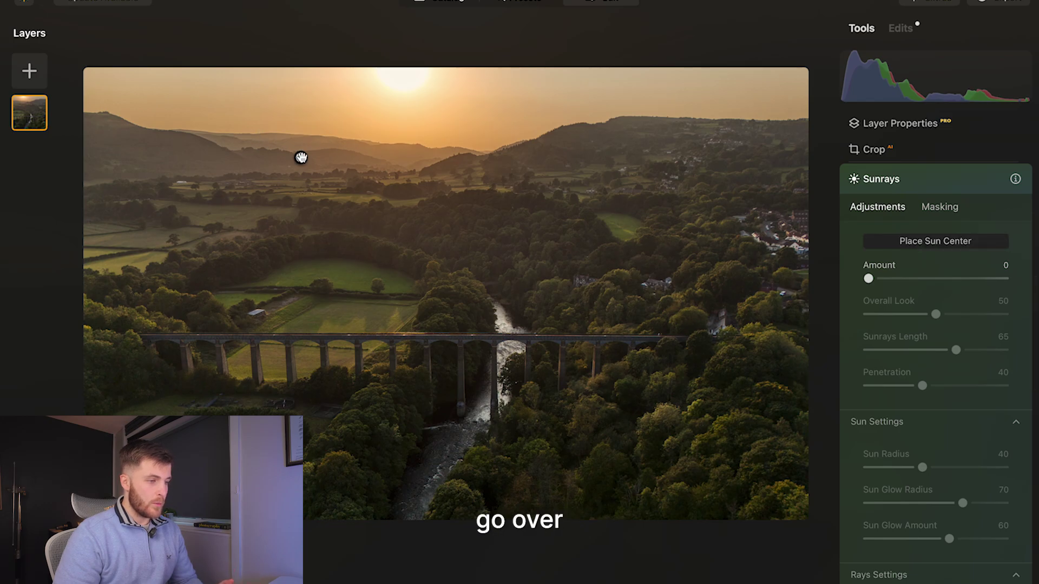
mouse_move(300, 157)
mouse_down()
mouse_move(350, 105)
mouse_move(399, 74)
mouse_up()
drag(868, 279, 880, 280)
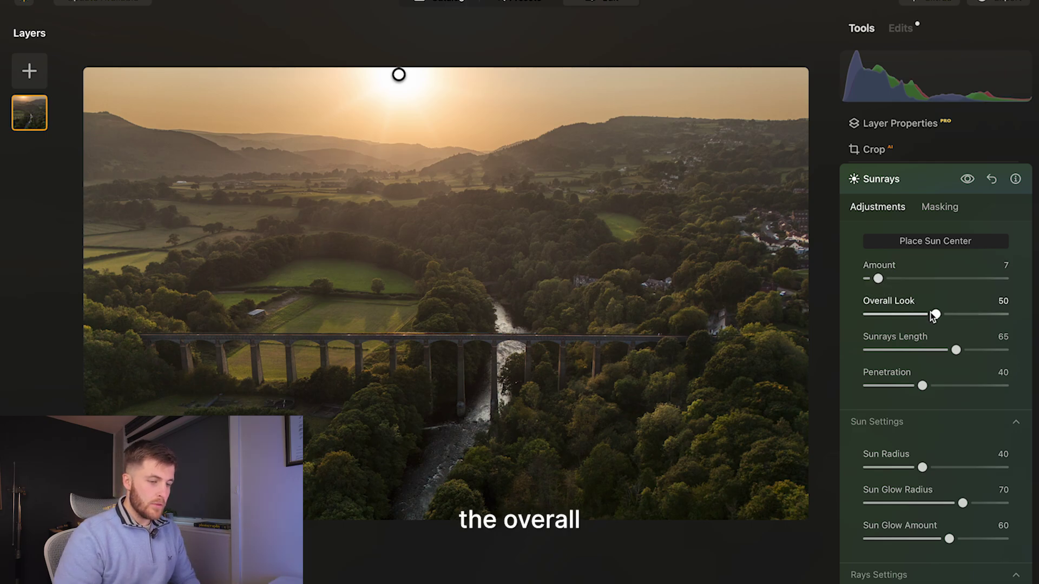
- Set Overall Look 22, Sun Radius 23, four rays, Warmth 60 and Amount 12
drag(914, 317, 897, 316)
scroll(909, 492, down, 3)
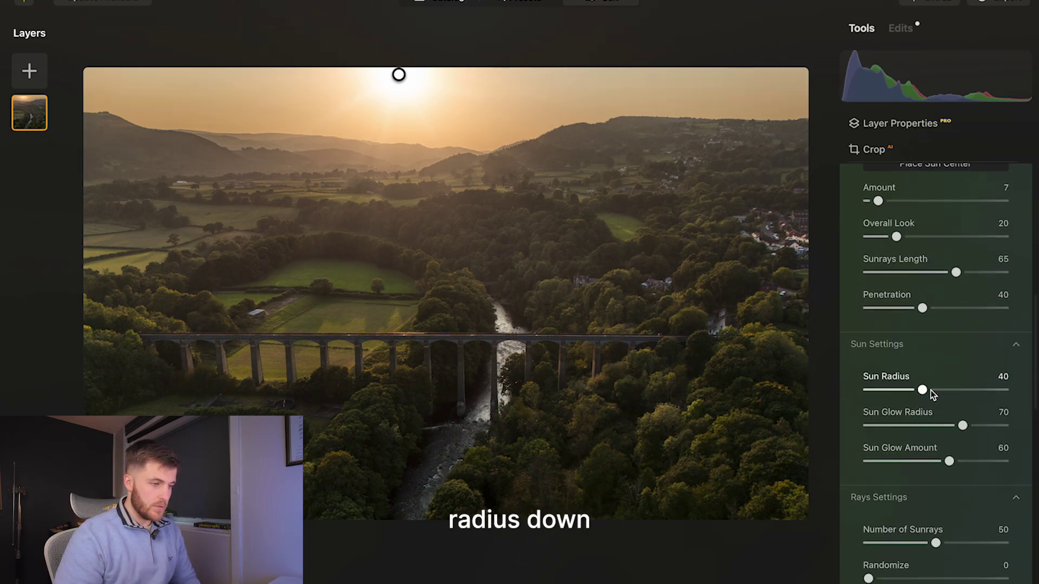
drag(922, 391, 903, 391)
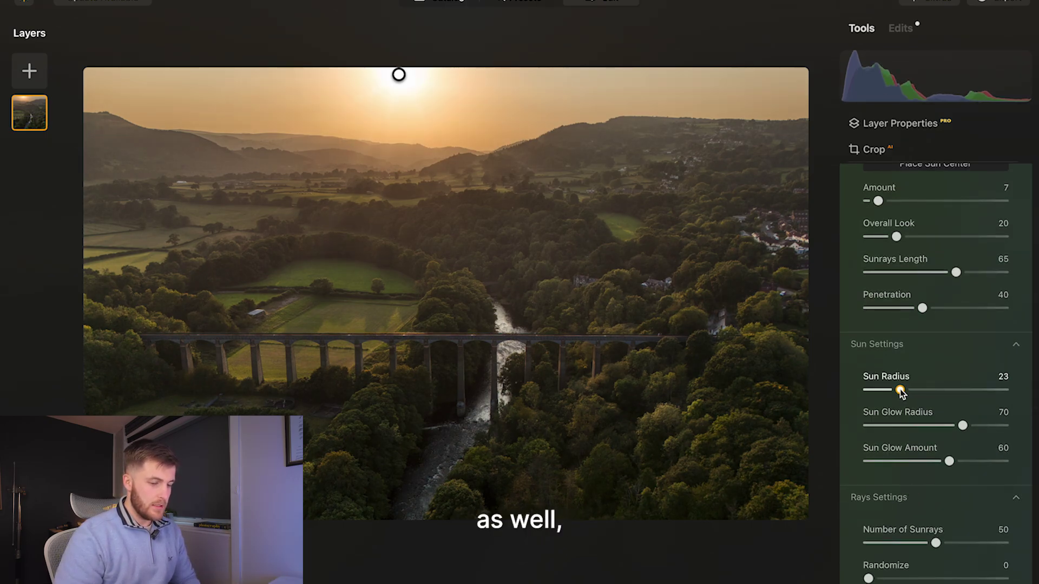
scroll(923, 538, down, 2)
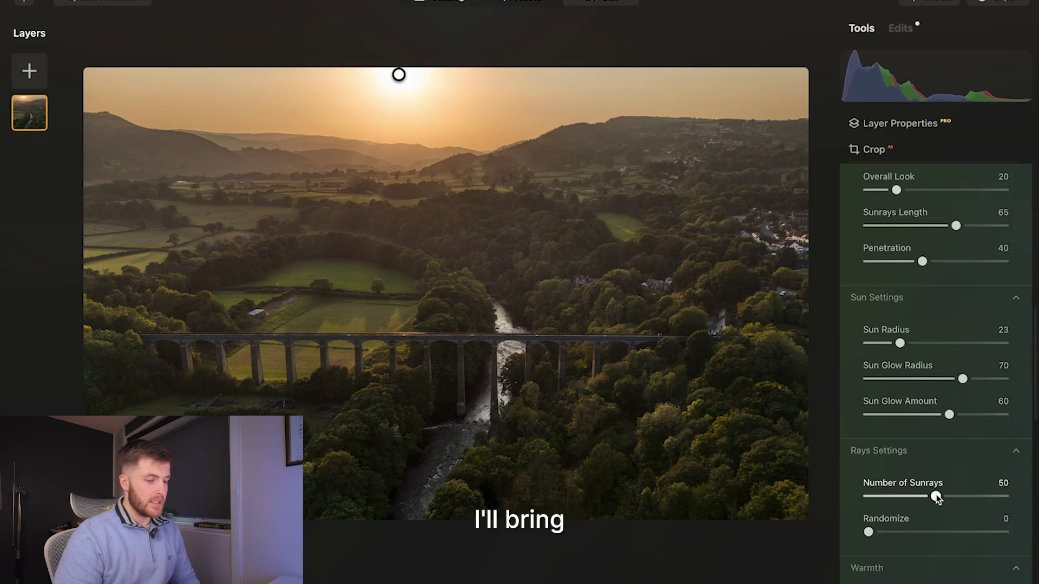
drag(936, 497, 870, 497)
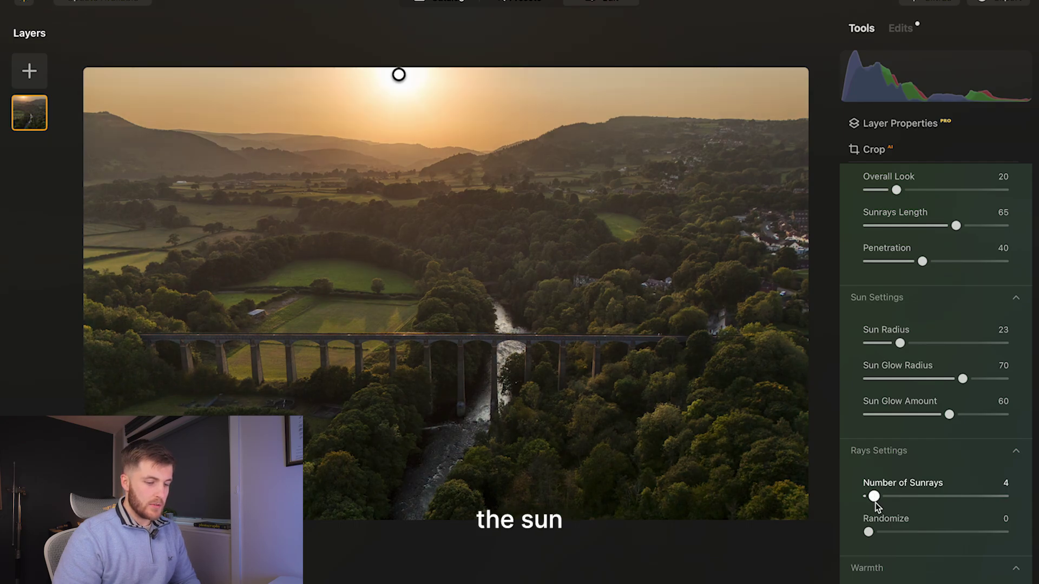
scroll(902, 547, down, 5)
drag(924, 465, 952, 461)
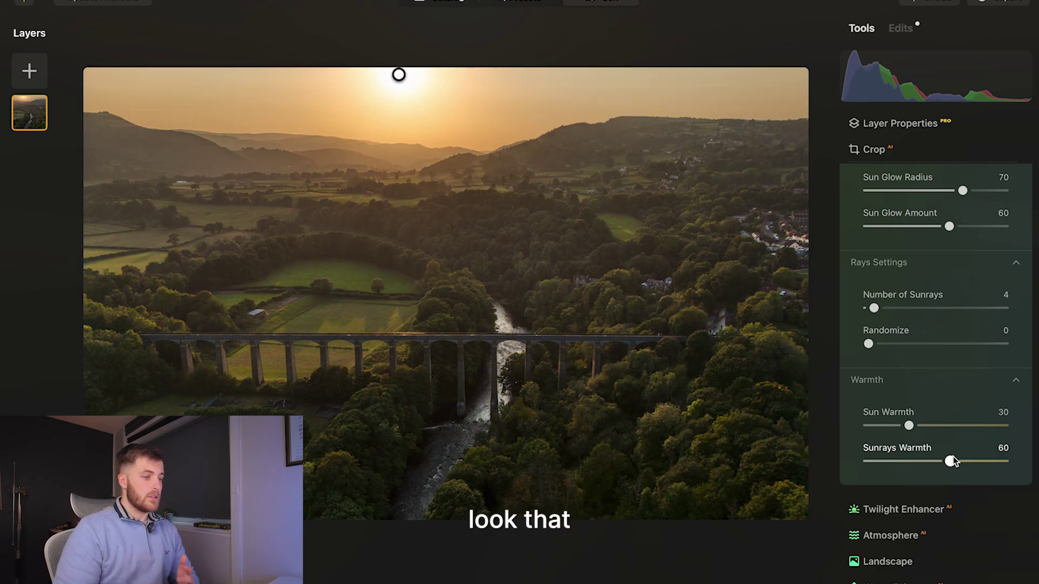
scroll(953, 461, up, 5)
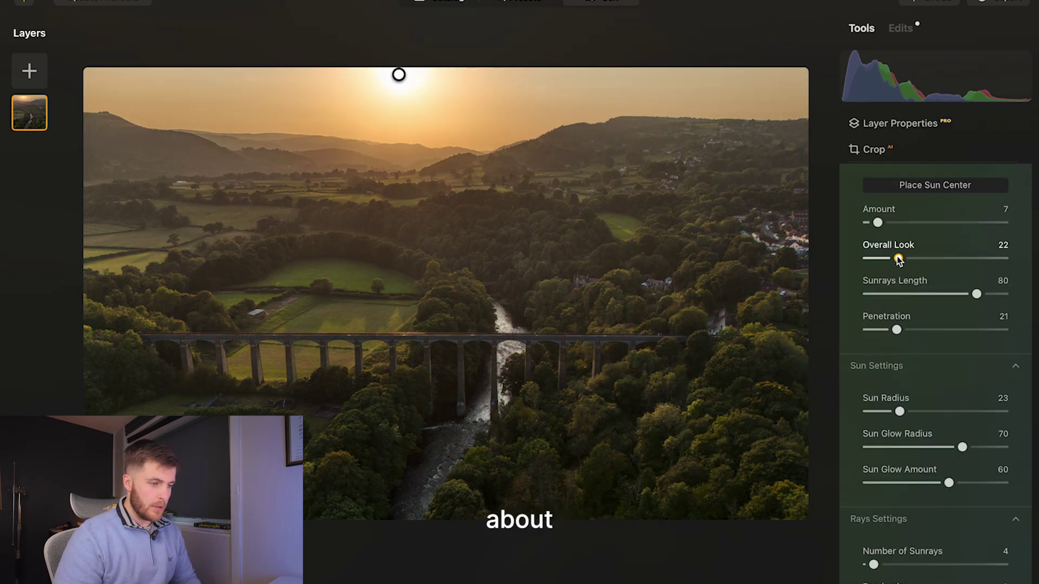
drag(878, 222, 890, 223)
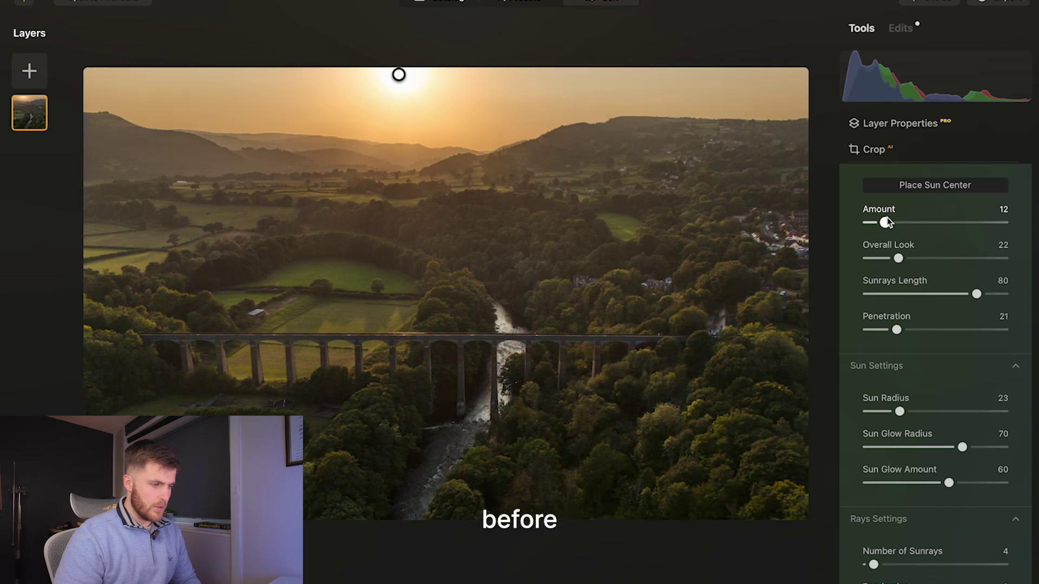
scroll(944, 238, up, 2)
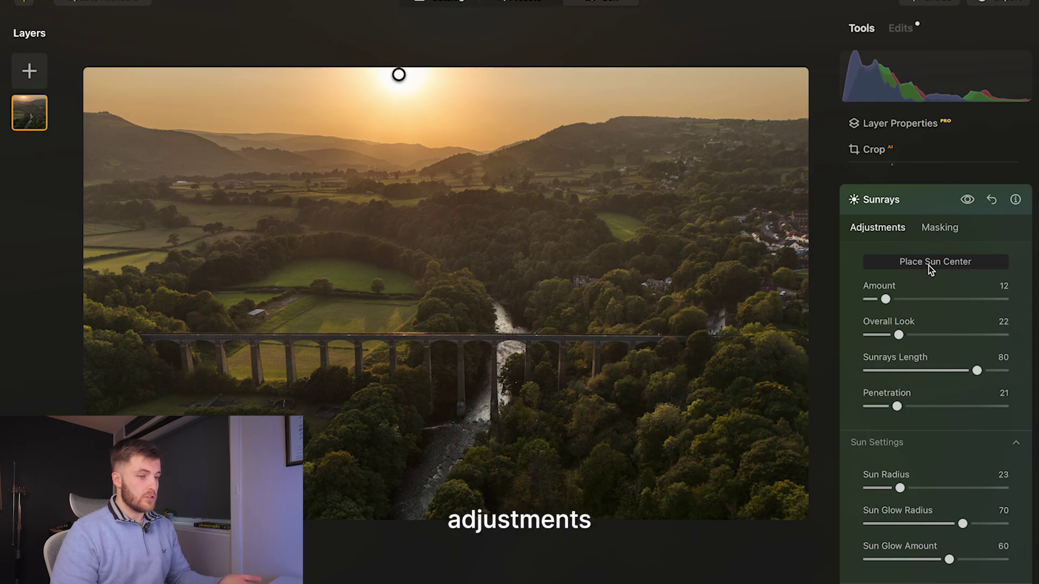
click(888, 206)
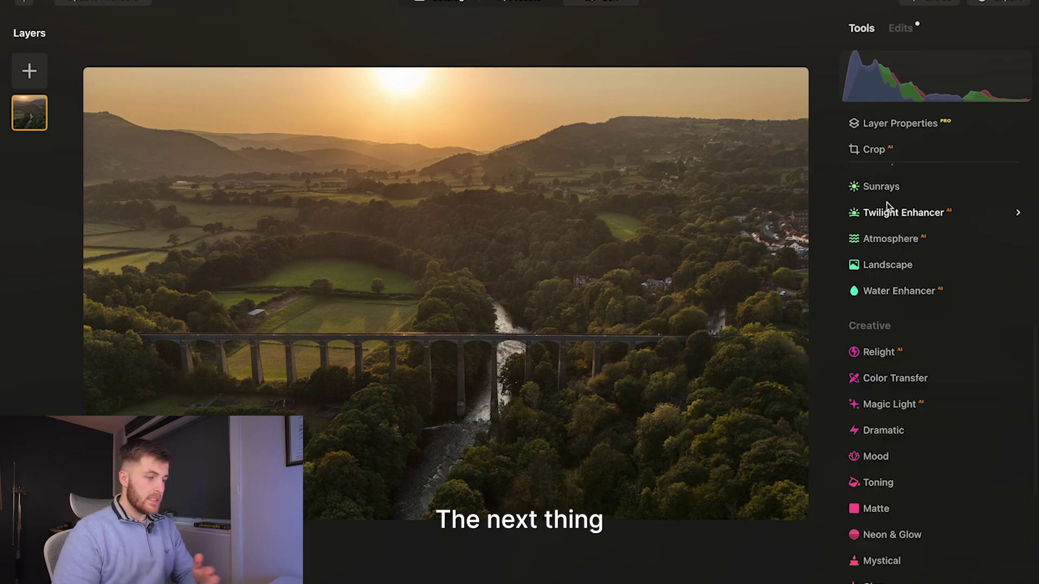
- Raise the Landscape tool's Golden Hour slightly, to 3
click(902, 265)
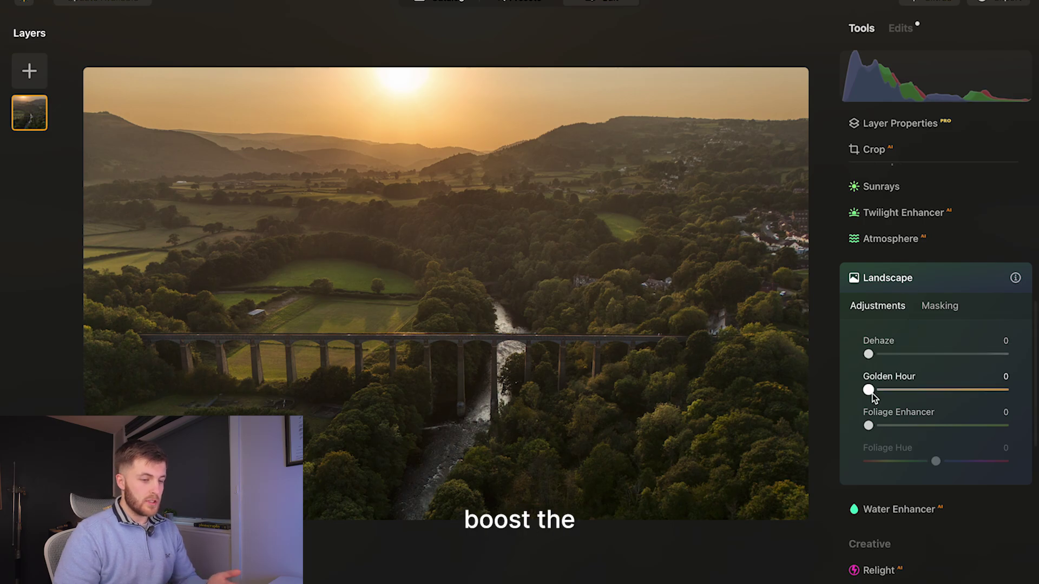
drag(876, 395, 878, 397)
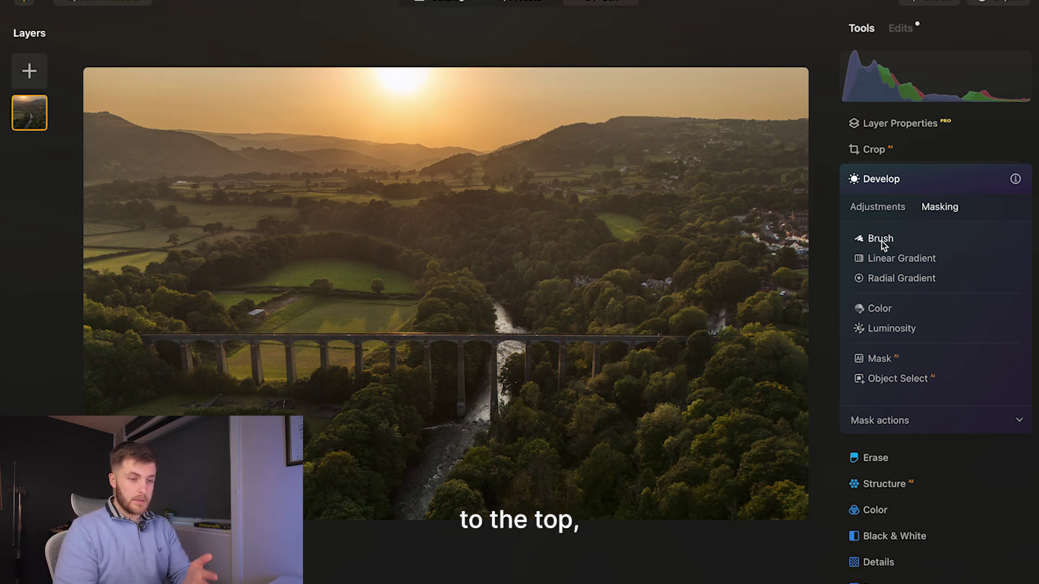
- Mask the foreground with a bottom-up linear gradient and set Exposure -0.56, Shadows -27
click(901, 260)
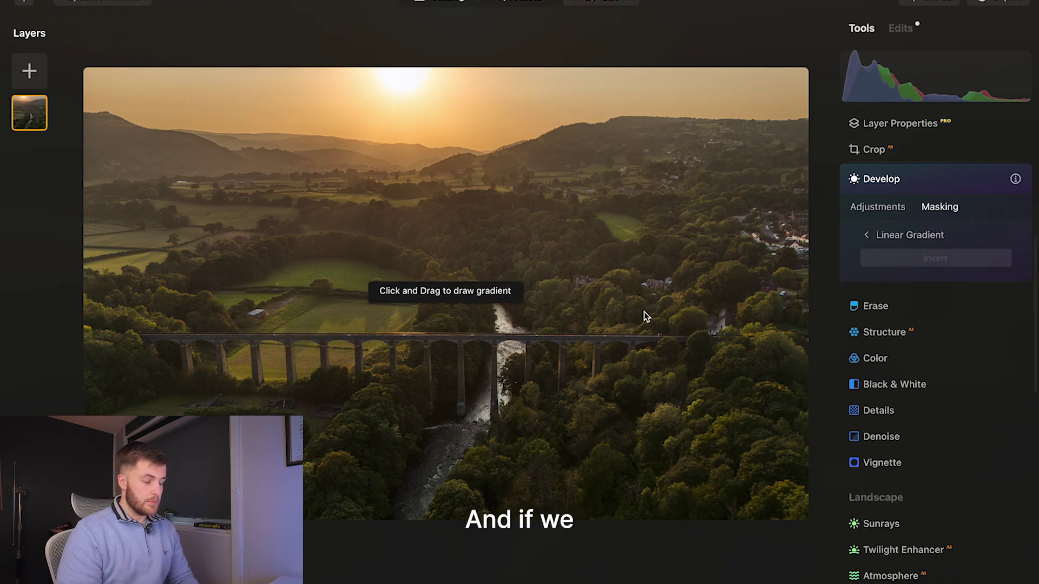
drag(481, 512, 482, 209)
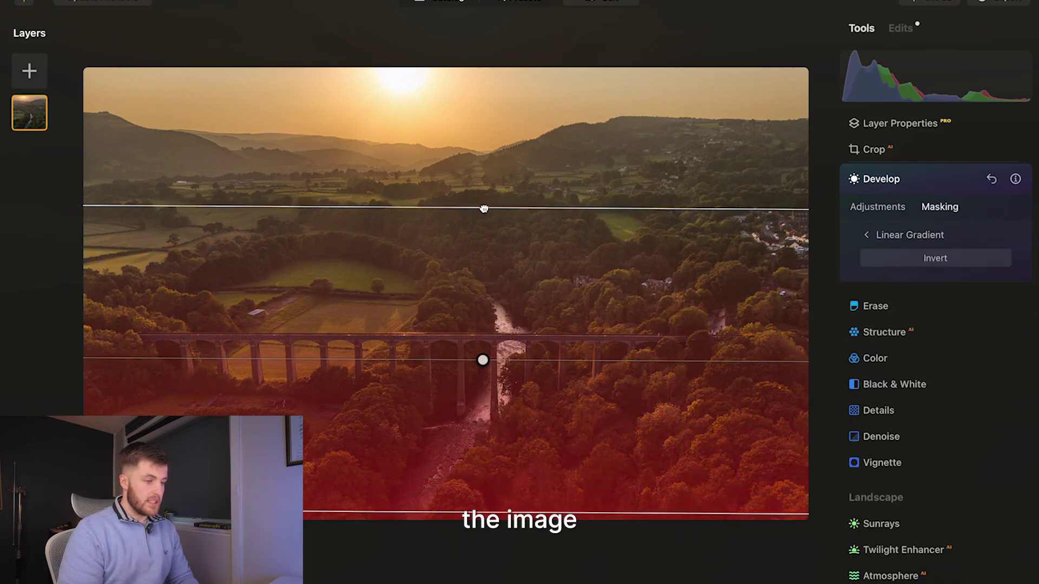
click(891, 210)
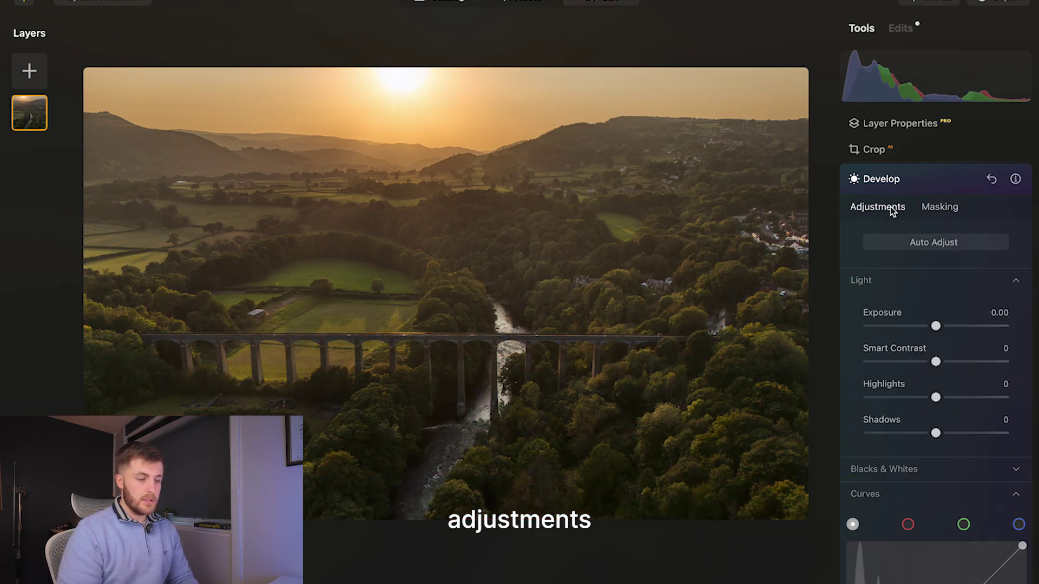
drag(936, 327, 932, 326)
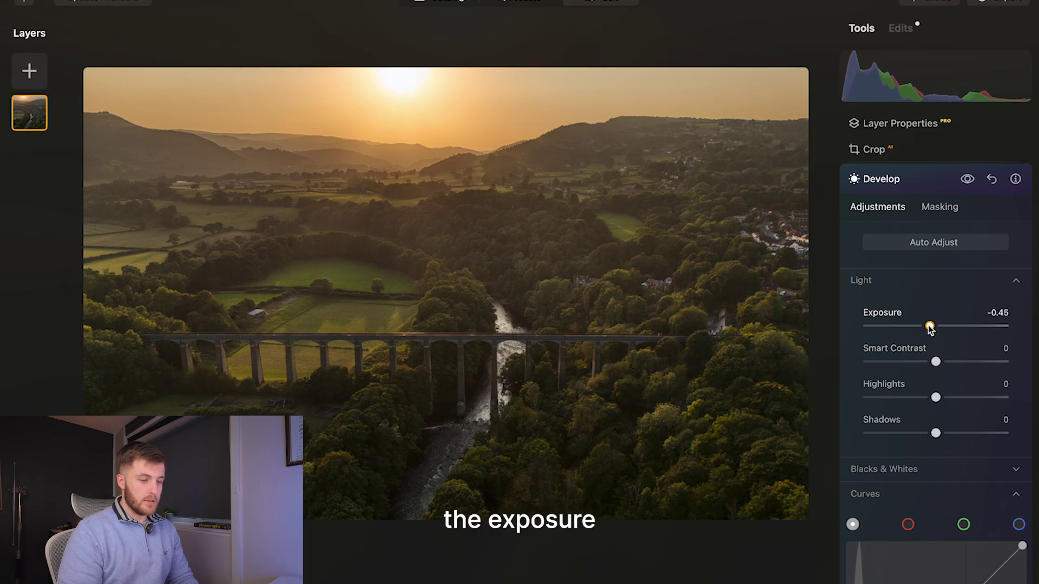
drag(935, 432, 918, 435)
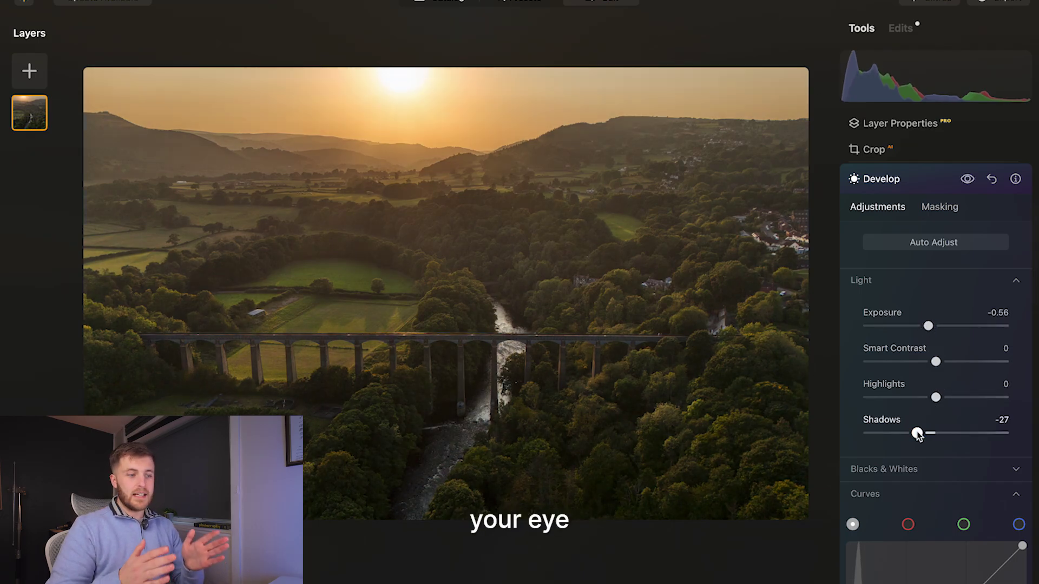